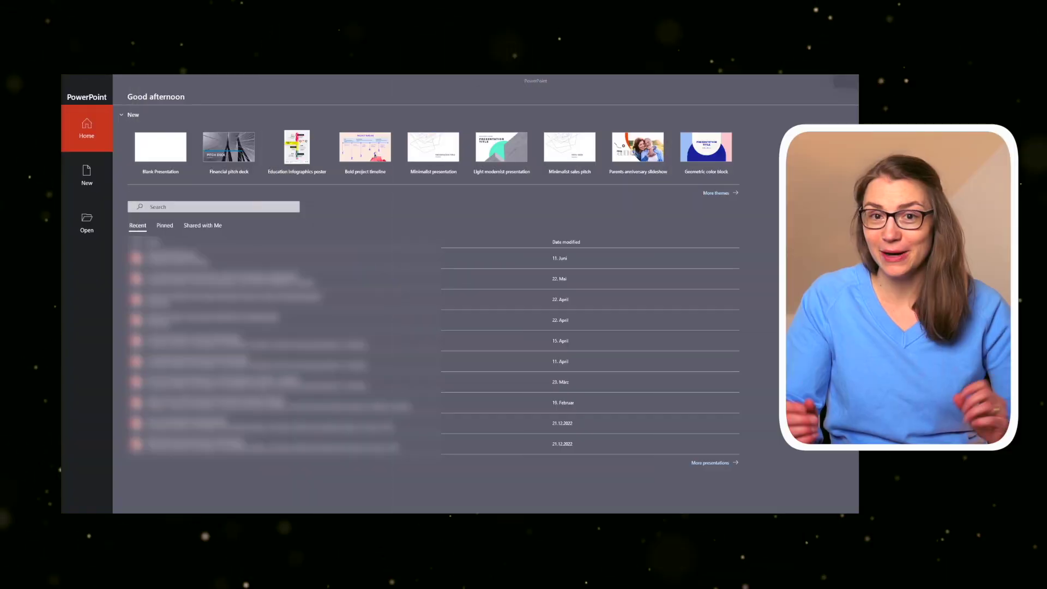
# Open the full template gallery through More themes on the Home screen.
pyautogui.click(716, 193)
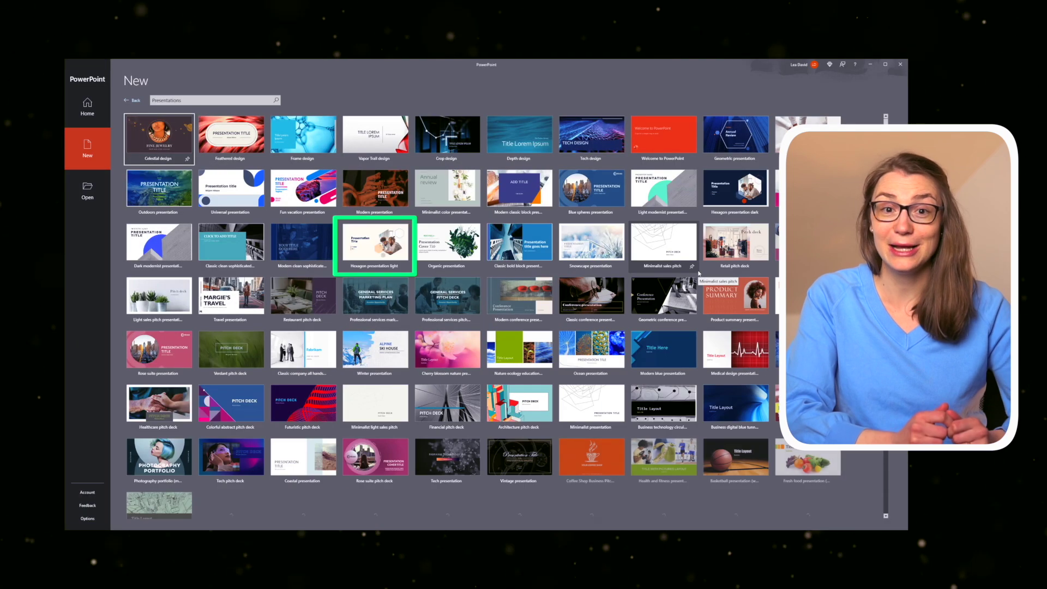
# Create a presentation from Hexagon presentation light and look through its Agenda and Introduction slides.
pyautogui.doubleClick(376, 245)
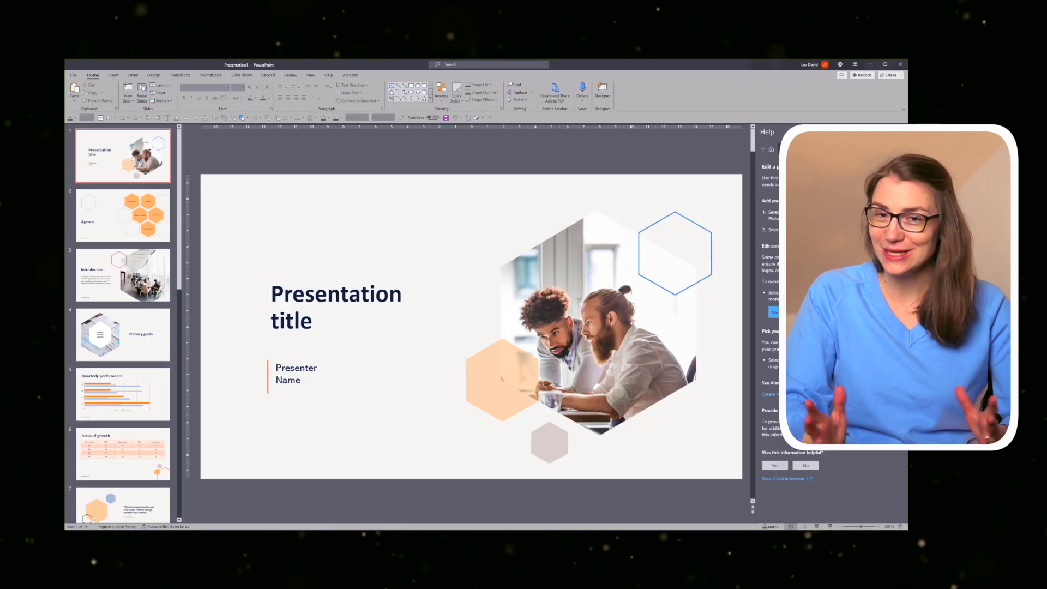
pyautogui.click(900, 133)
pyautogui.click(121, 219)
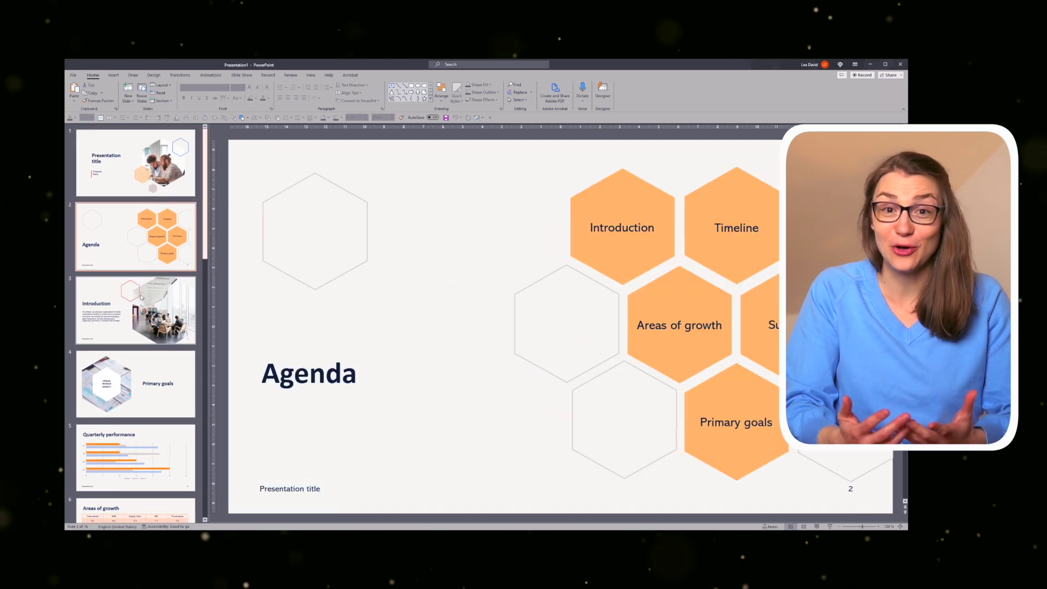
pyautogui.click(141, 300)
pyautogui.scroll(-3, 141, 297)
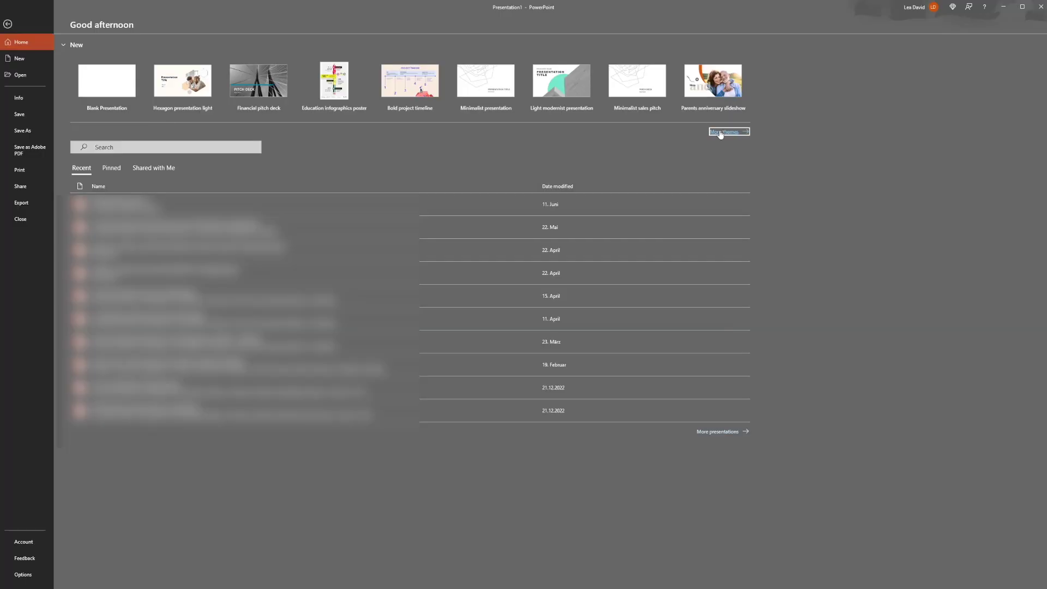
# Search the templates for Charts and preview the Fresh infographic resume template.
pyautogui.click(721, 132)
pyautogui.click(222, 148)
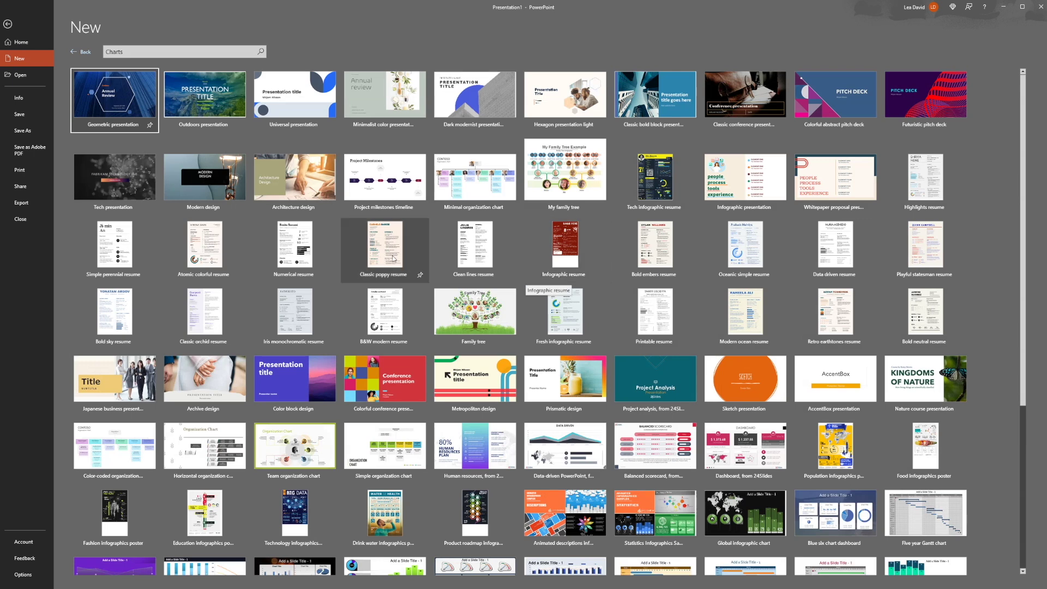
pyautogui.click(559, 308)
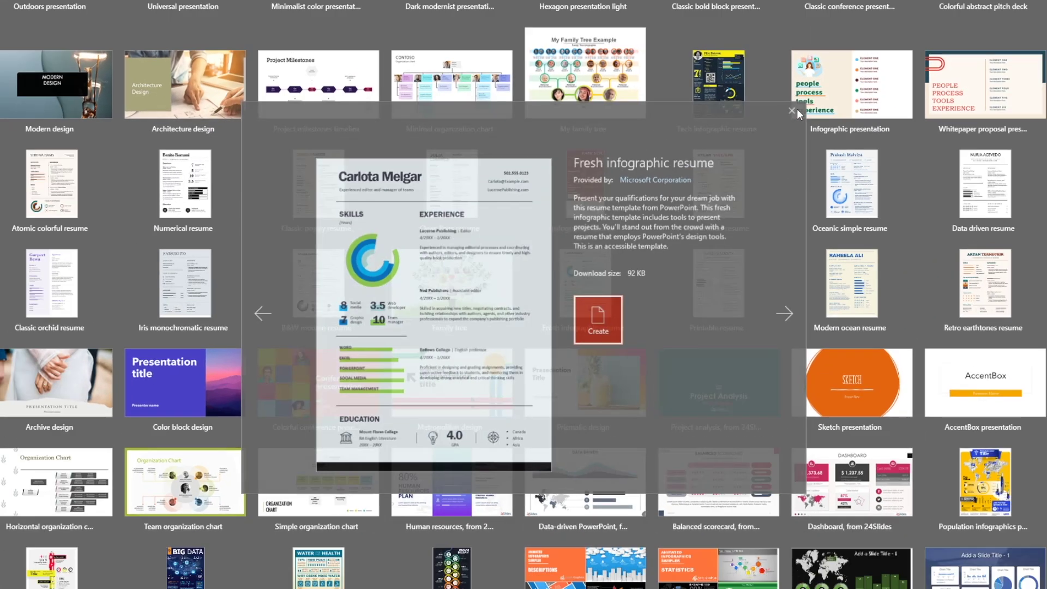
pyautogui.click(836, 72)
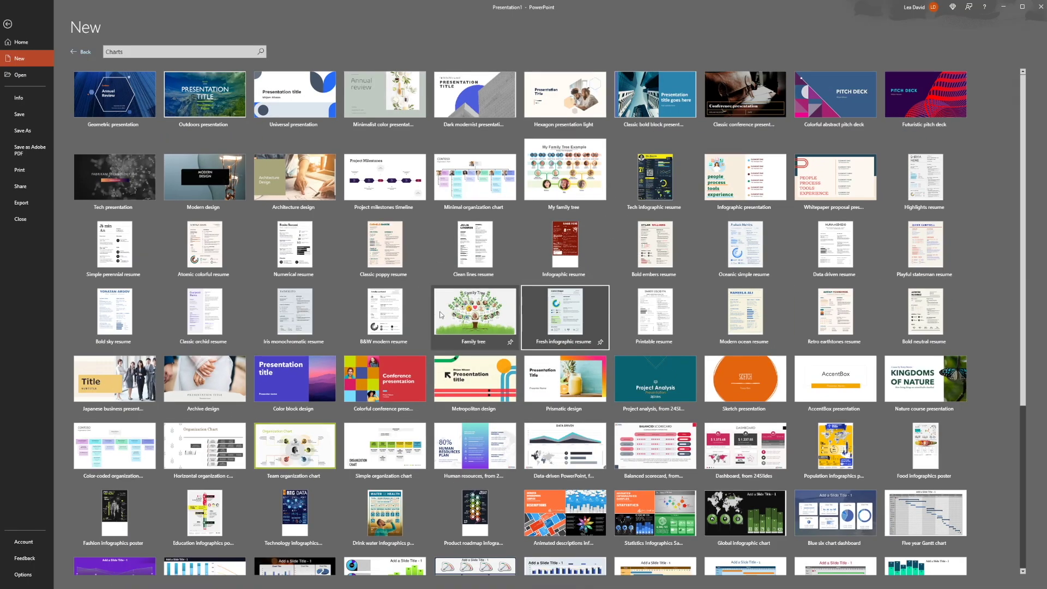
# Search Infographics and preview Creative web design resume, Food infographics poster and Five year timeline.
pyautogui.click(86, 53)
pyautogui.click(308, 151)
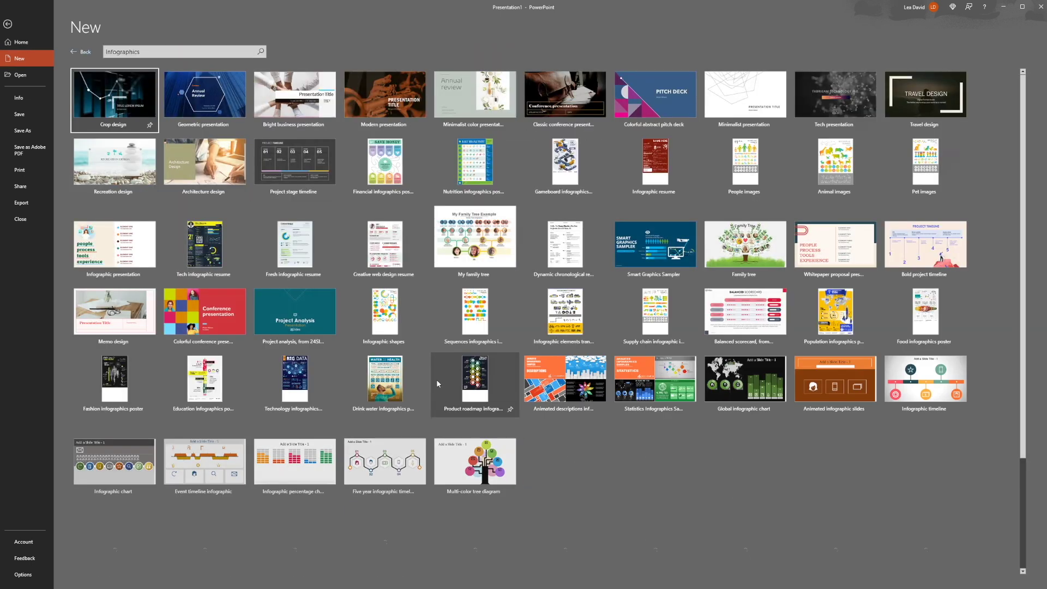
pyautogui.click(384, 252)
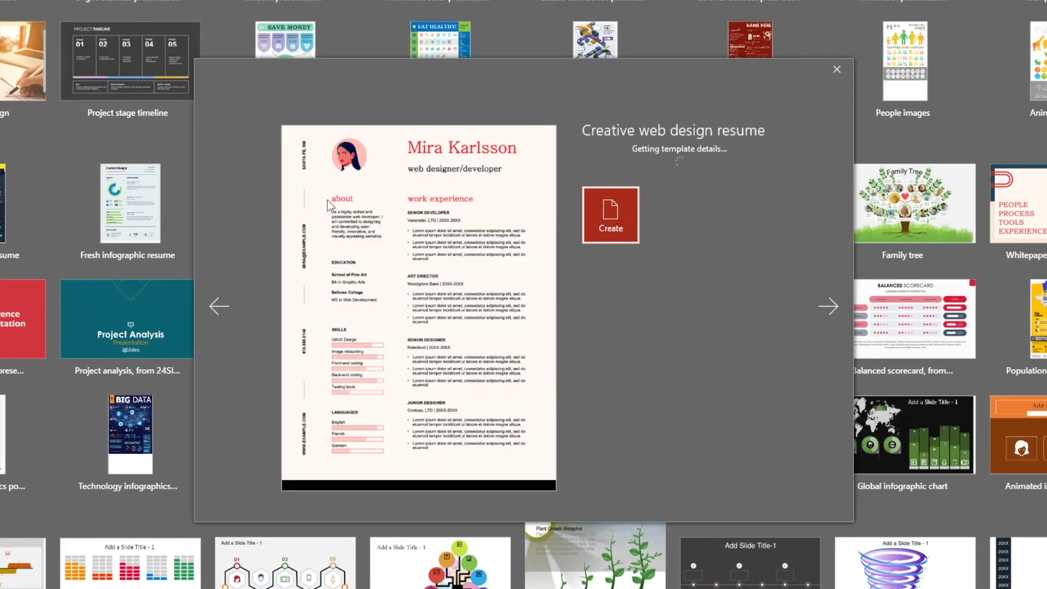
pyautogui.click(699, 167)
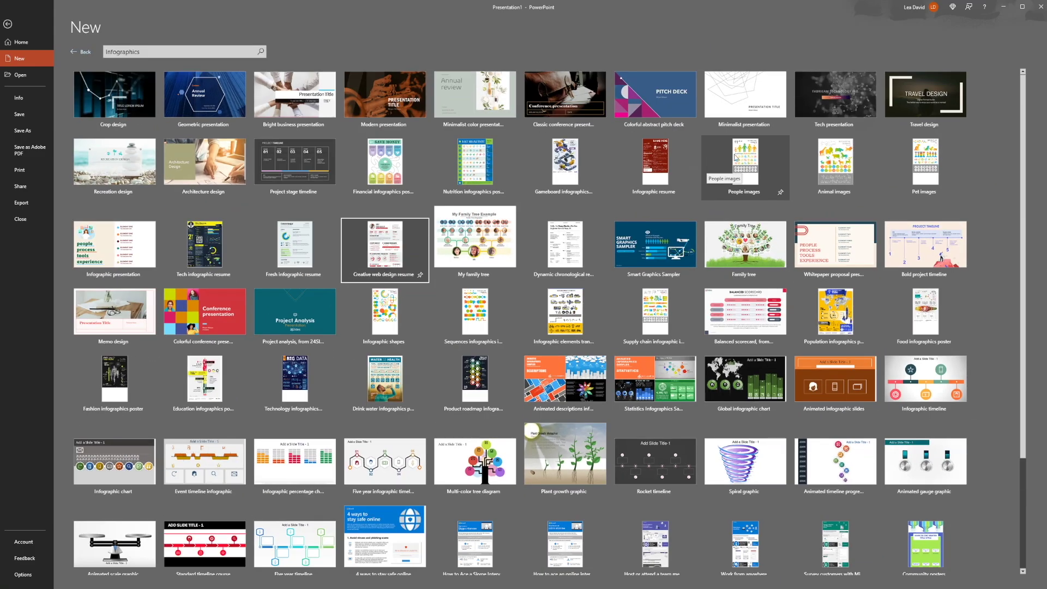
pyautogui.click(931, 321)
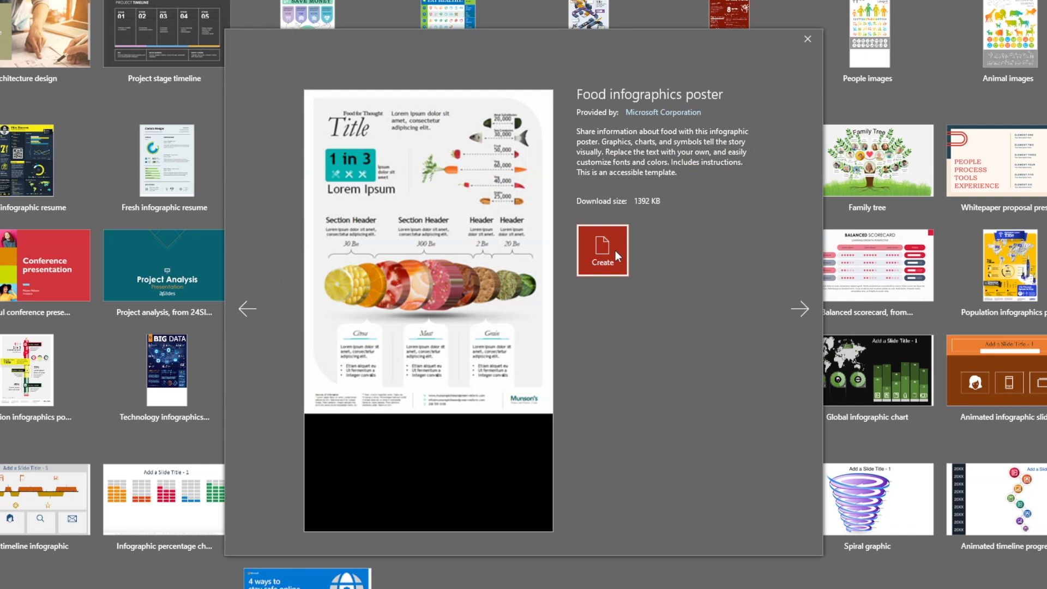
pyautogui.click(807, 38)
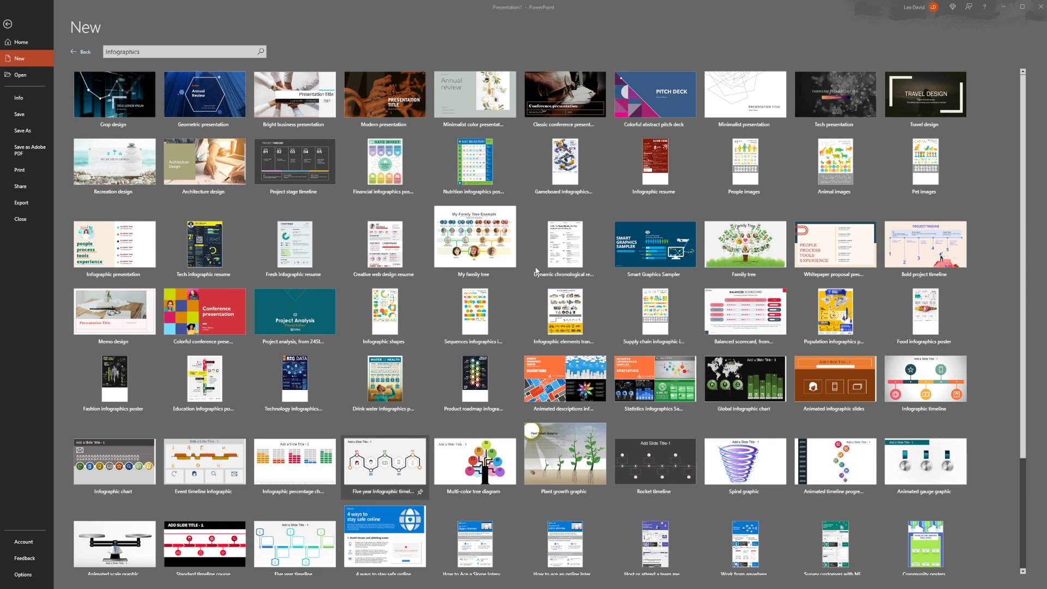
pyautogui.click(295, 543)
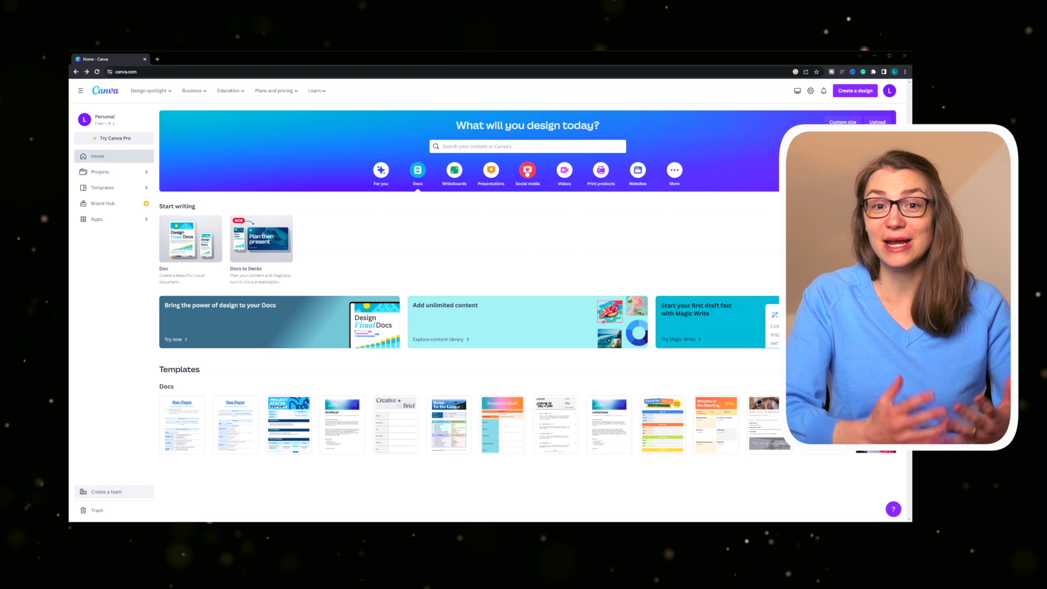
pyautogui.click(527, 171)
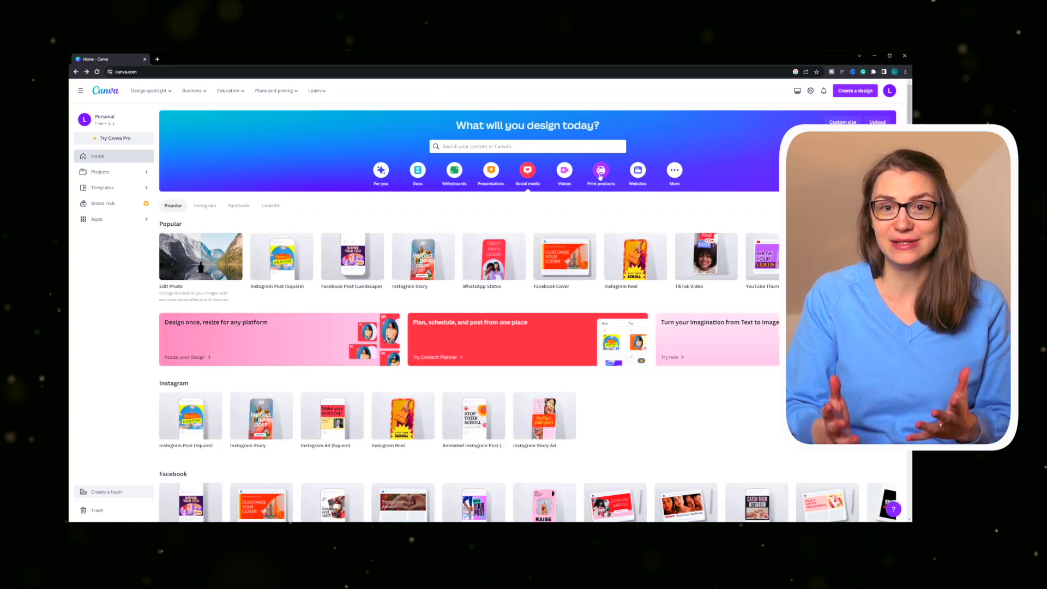
pyautogui.click(601, 171)
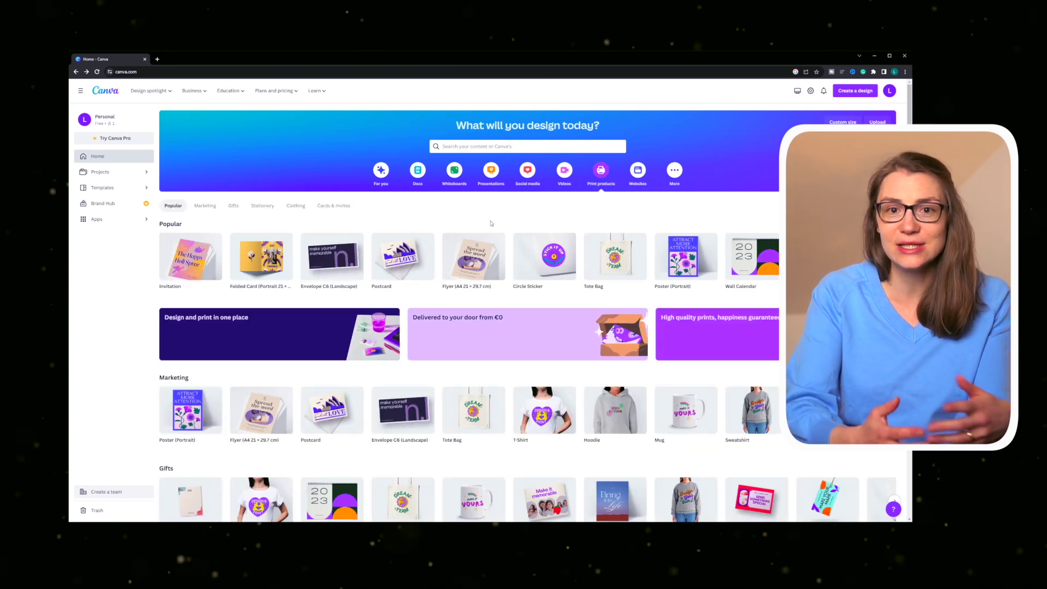
pyautogui.click(455, 171)
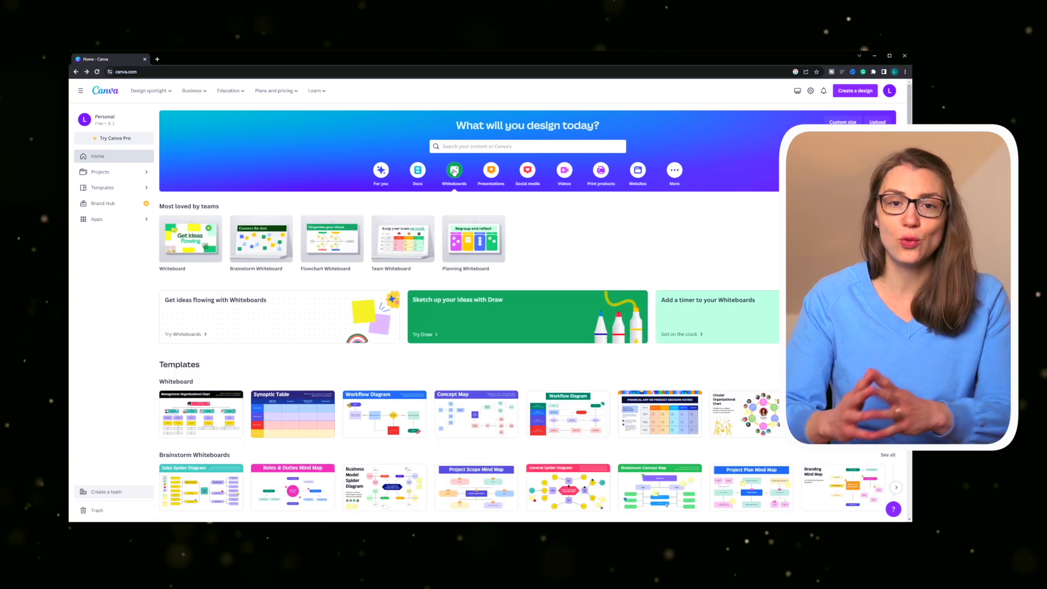
pyautogui.click(418, 170)
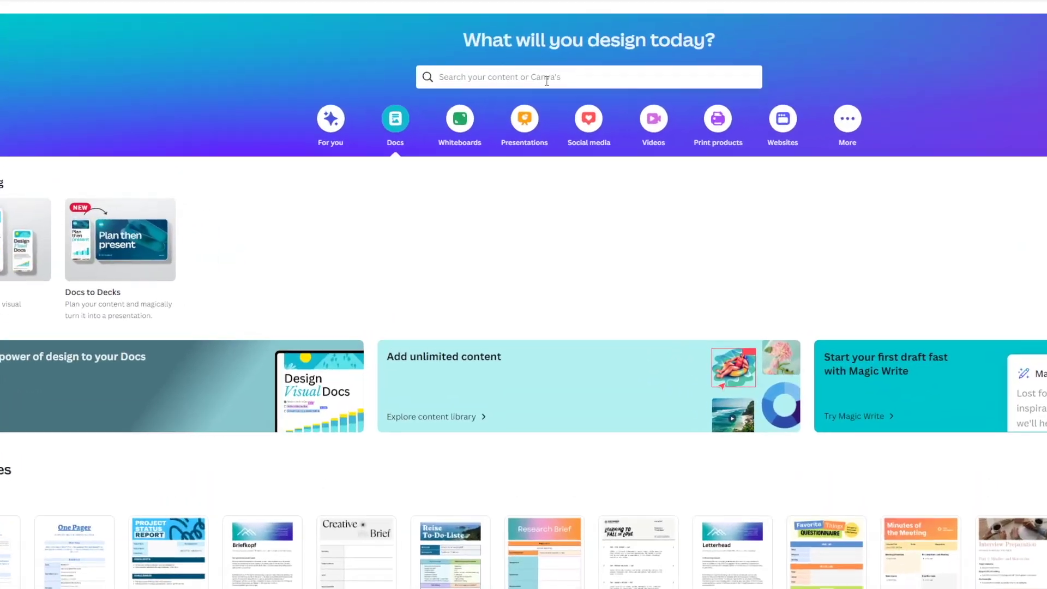
# Search Canva's templates for presentations.
pyautogui.click(538, 112)
pyautogui.write('presentation')
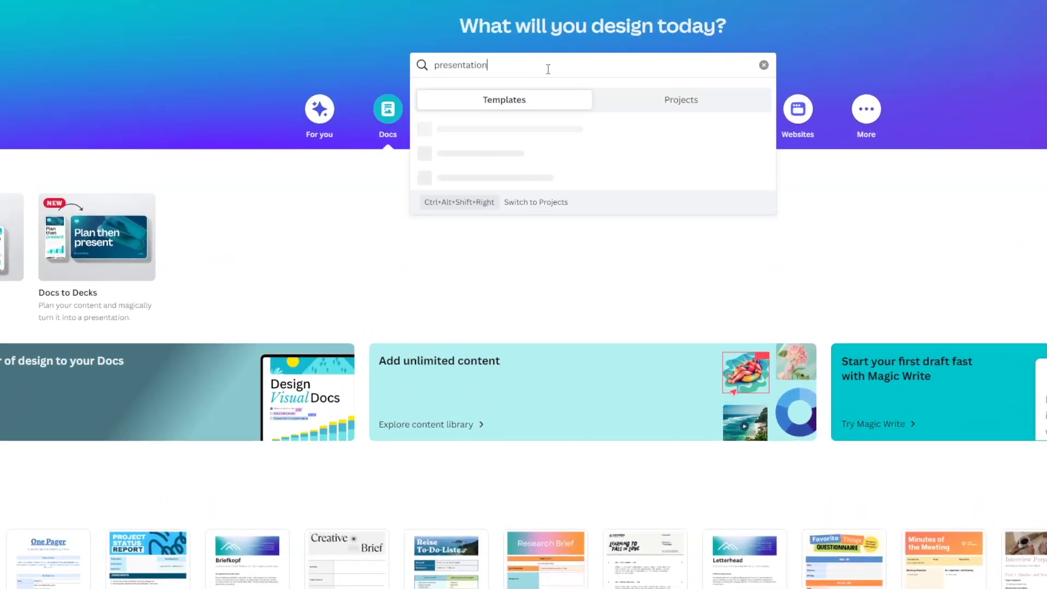
pyautogui.press('Return')
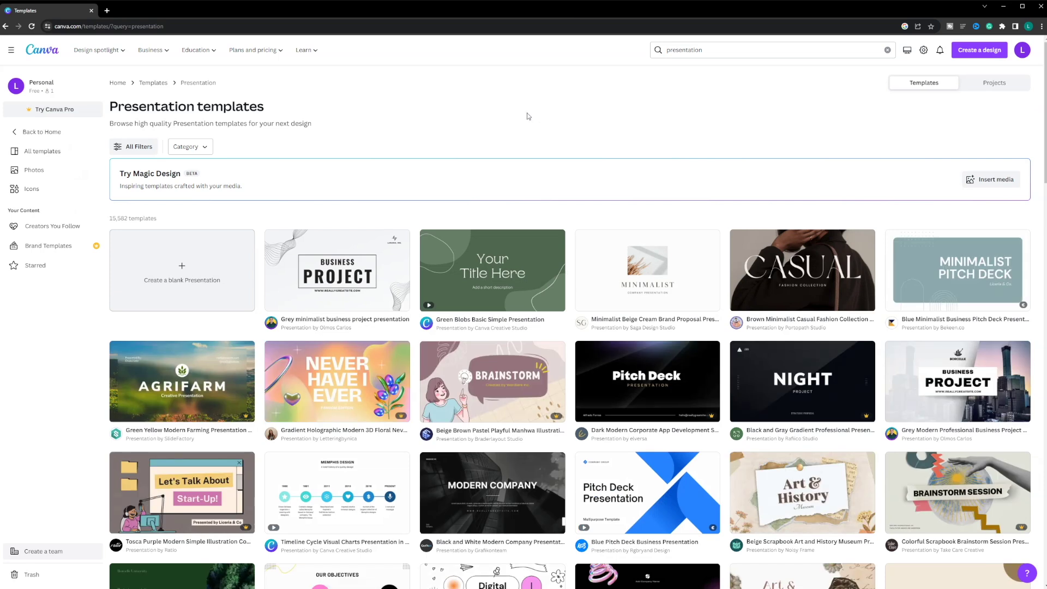
# Open All Filters, expand and collapse Business, and show every presentation style option.
pyautogui.click(129, 144)
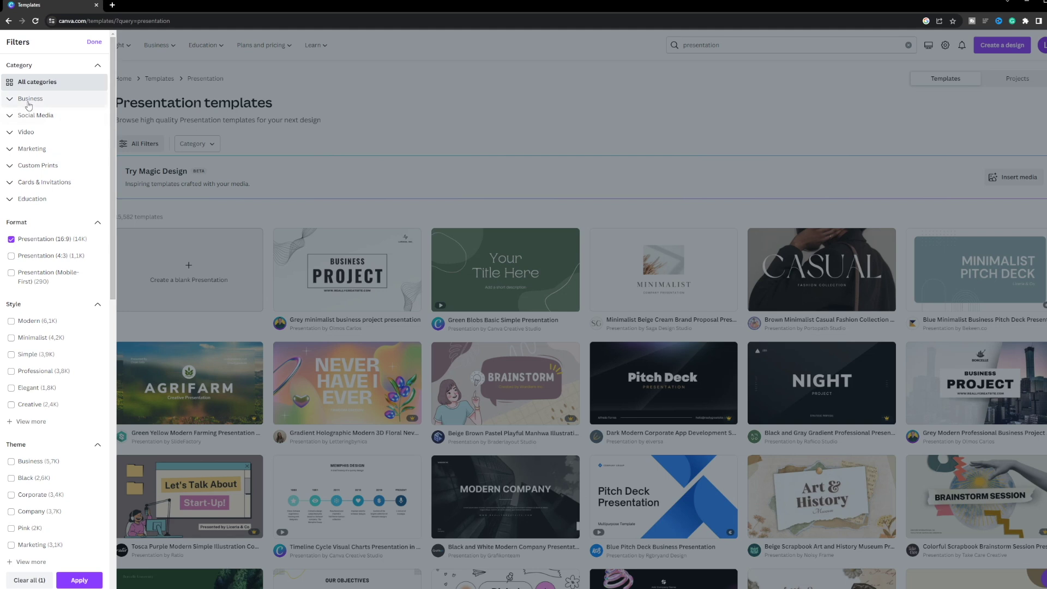
pyautogui.click(10, 102)
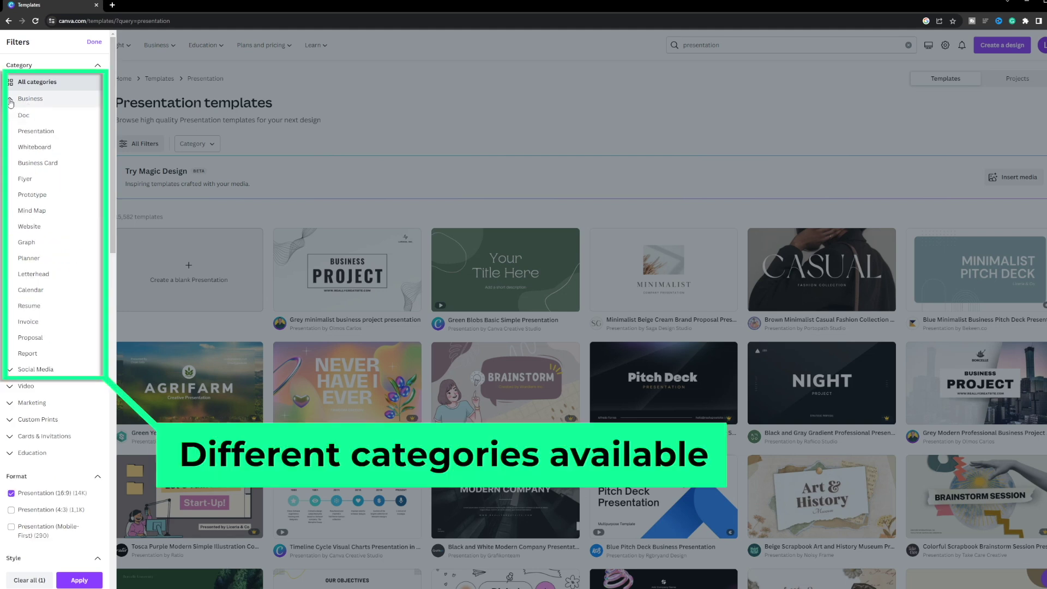
pyautogui.click(10, 101)
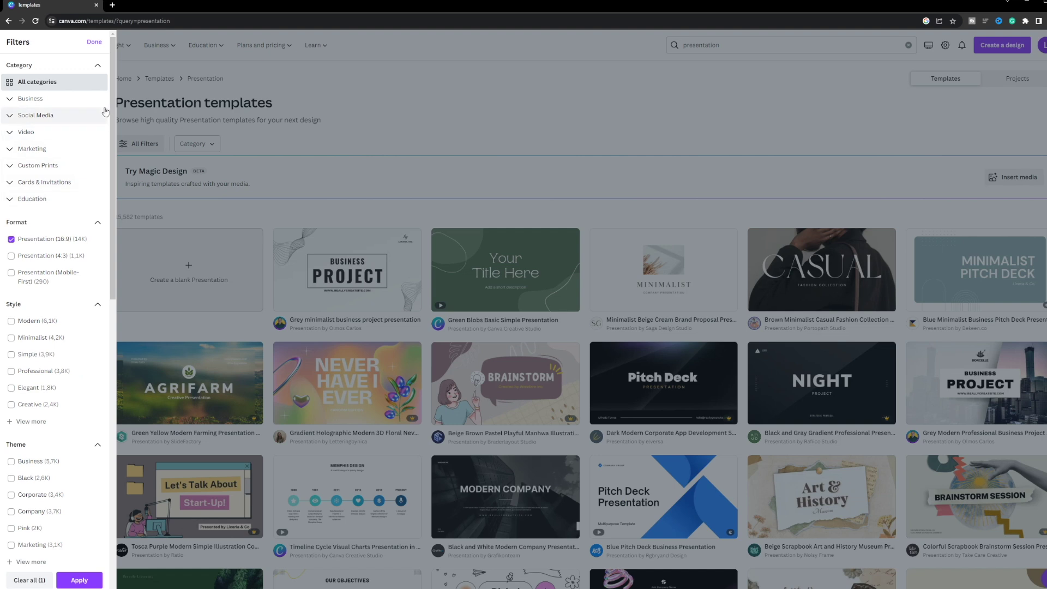
pyautogui.moveTo(113, 107); pyautogui.dragTo(117, 172)
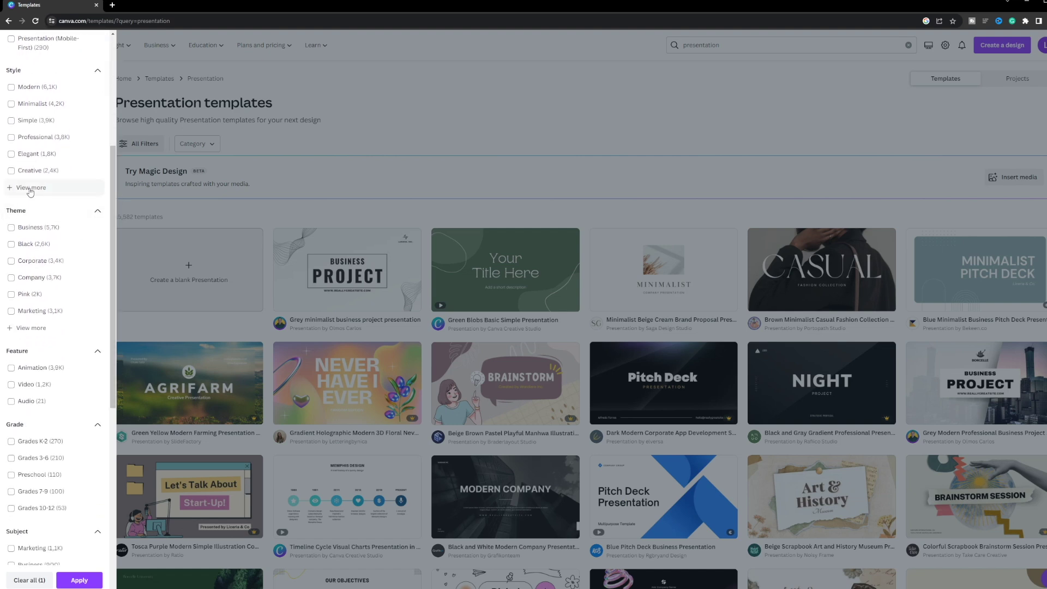
pyautogui.click(31, 188)
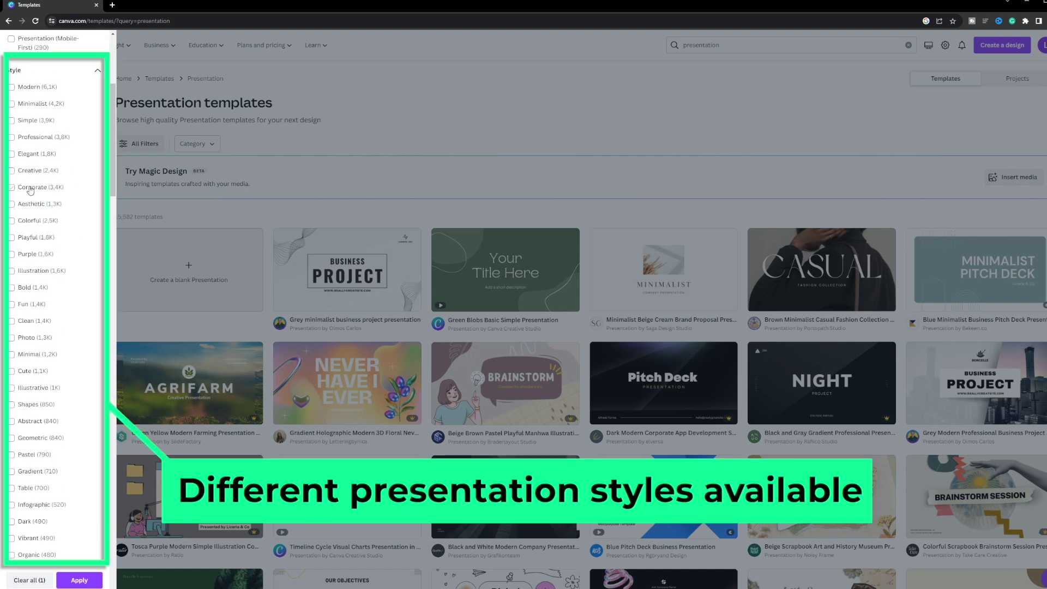
# Enter the presenter's name on the title slide and add the Introduction and donut-chart pages as pages 2 and 3.
pyautogui.click(98, 73)
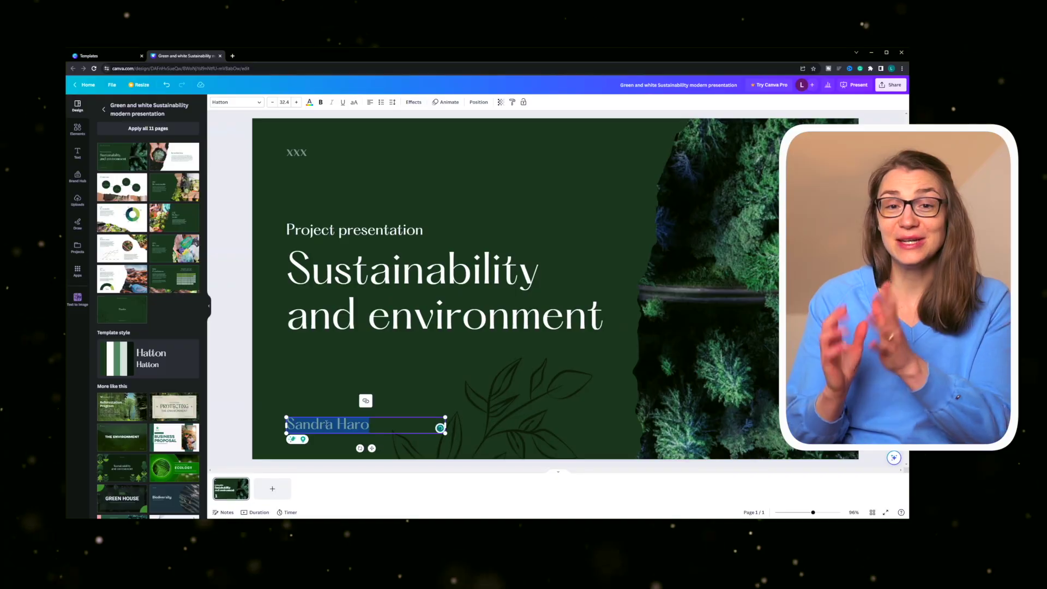
pyautogui.write('Vanessay')
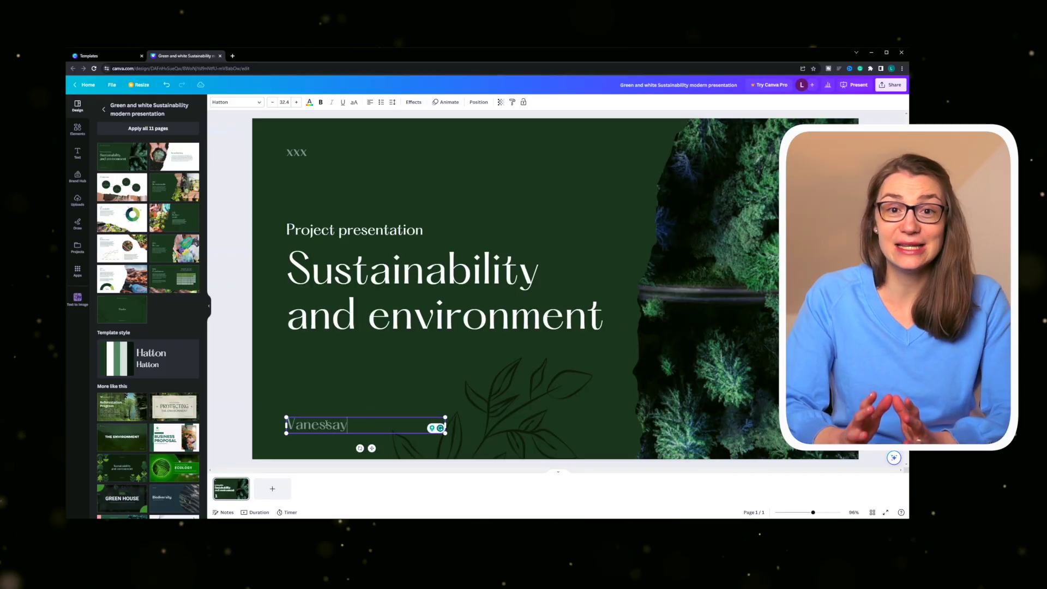
pyautogui.write(' Ma')
pyautogui.press('BackSpace')
pyautogui.press('BackSpace')
pyautogui.press('BackSpace')
pyautogui.press('BackSpace')
pyautogui.write('May')
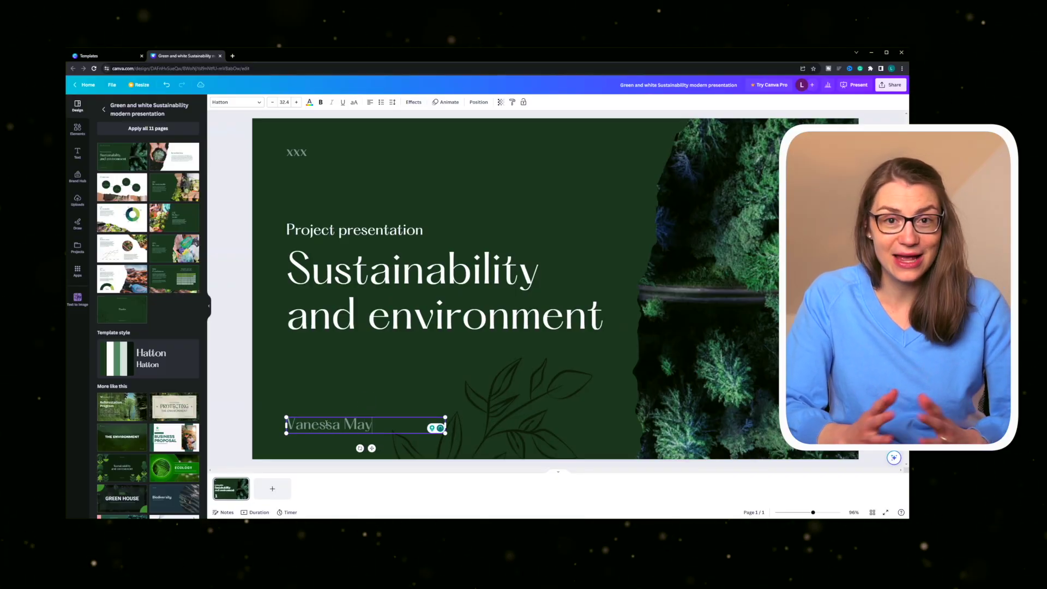
pyautogui.moveTo(174, 156); pyautogui.dragTo(283, 488)
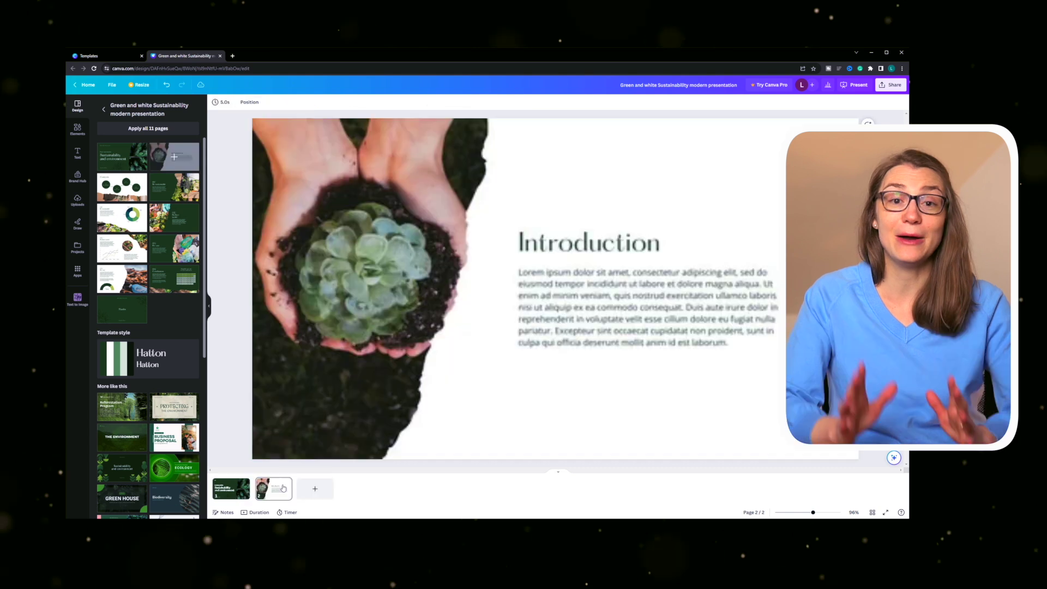
pyautogui.moveTo(122, 217); pyautogui.dragTo(316, 491)
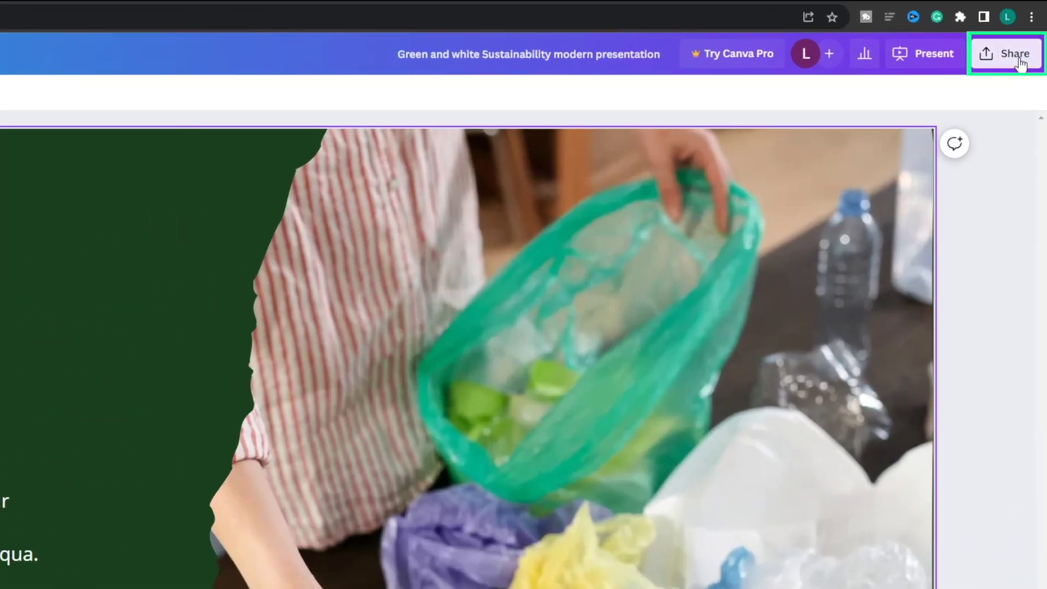
# Download all pages of the sustainability presentation as a Microsoft PowerPoint file.
pyautogui.click(891, 85)
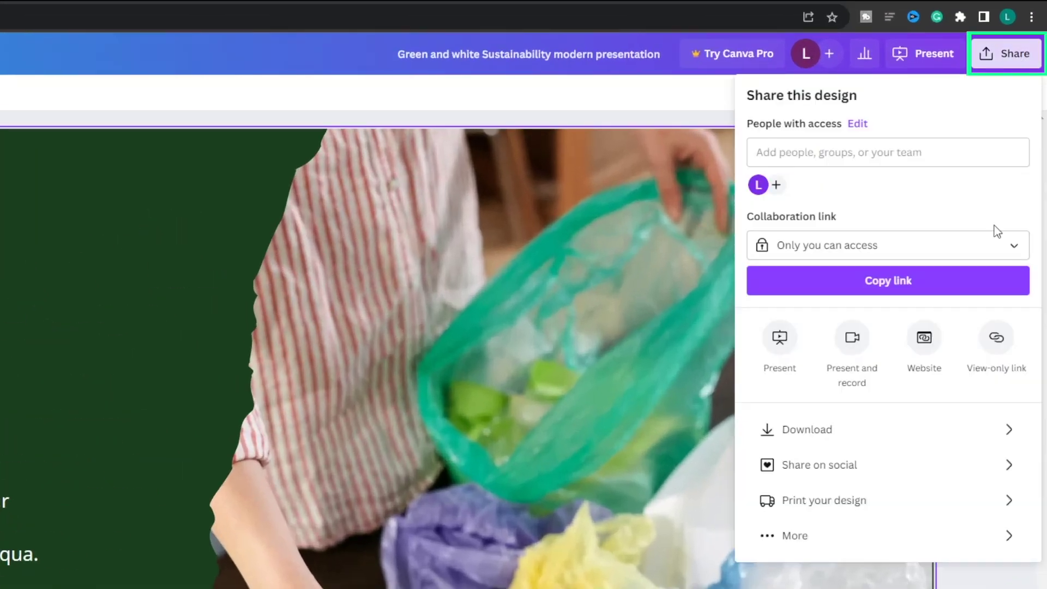
pyautogui.click(936, 549)
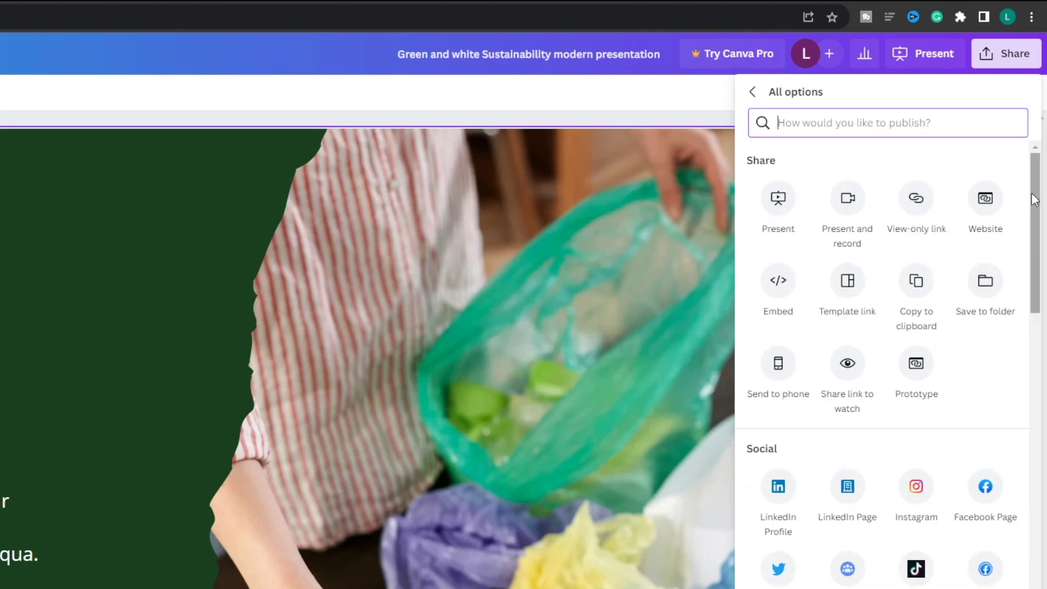
pyautogui.moveTo(1033, 199); pyautogui.dragTo(1041, 313)
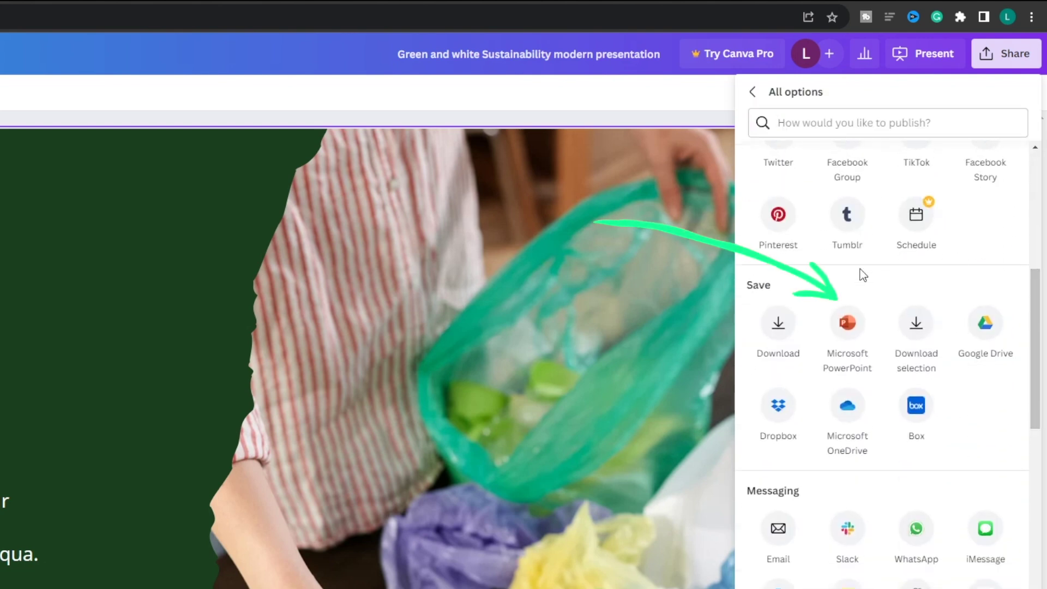
pyautogui.click(849, 324)
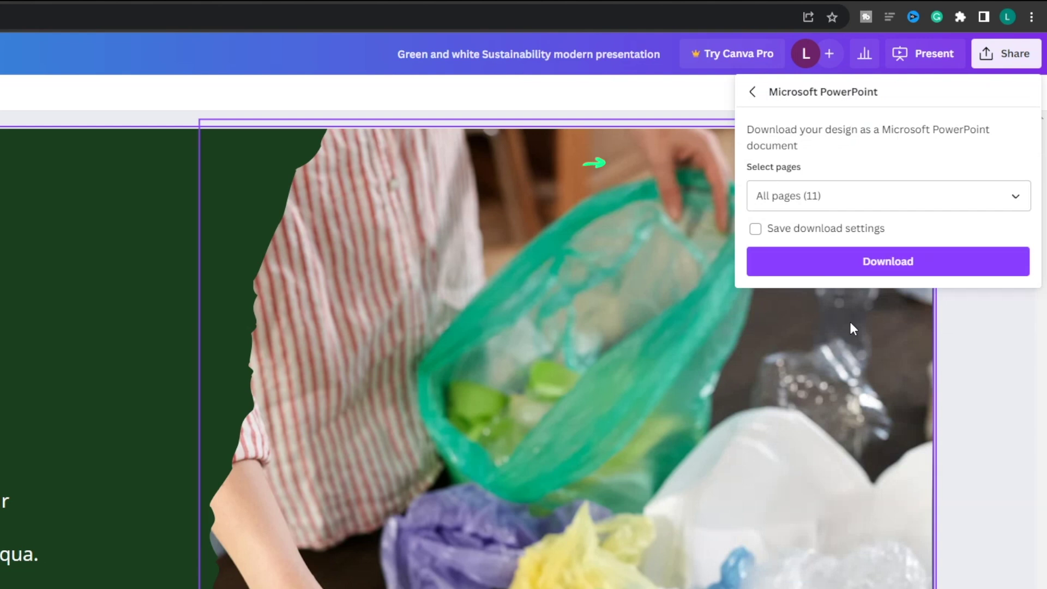
pyautogui.click(853, 274)
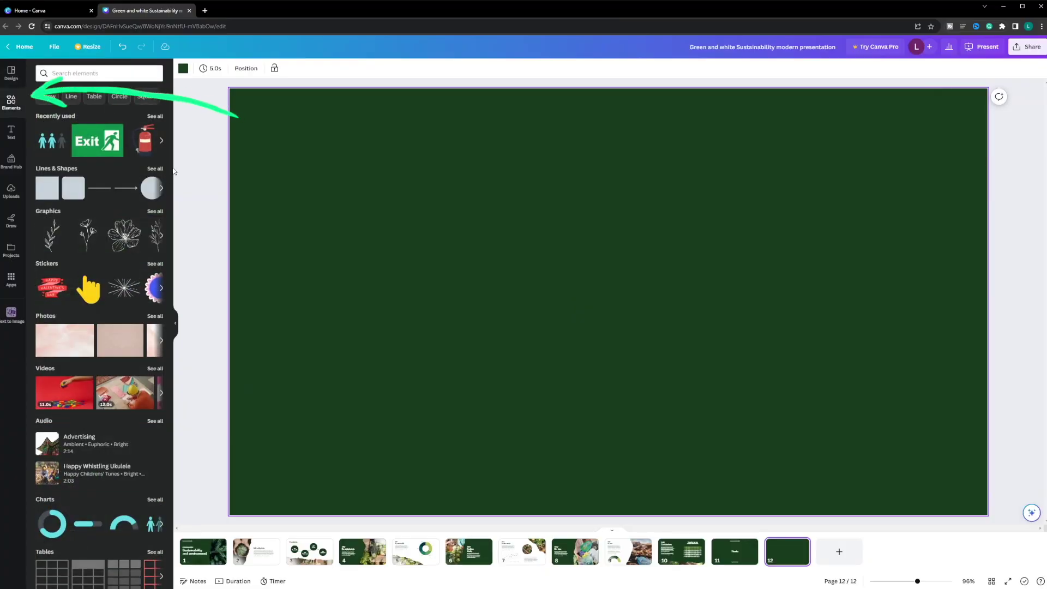
# Add a people pictogram chart from Elements' Charts and bring up its figure colour choices.
pyautogui.scroll(-5, 164, 244)
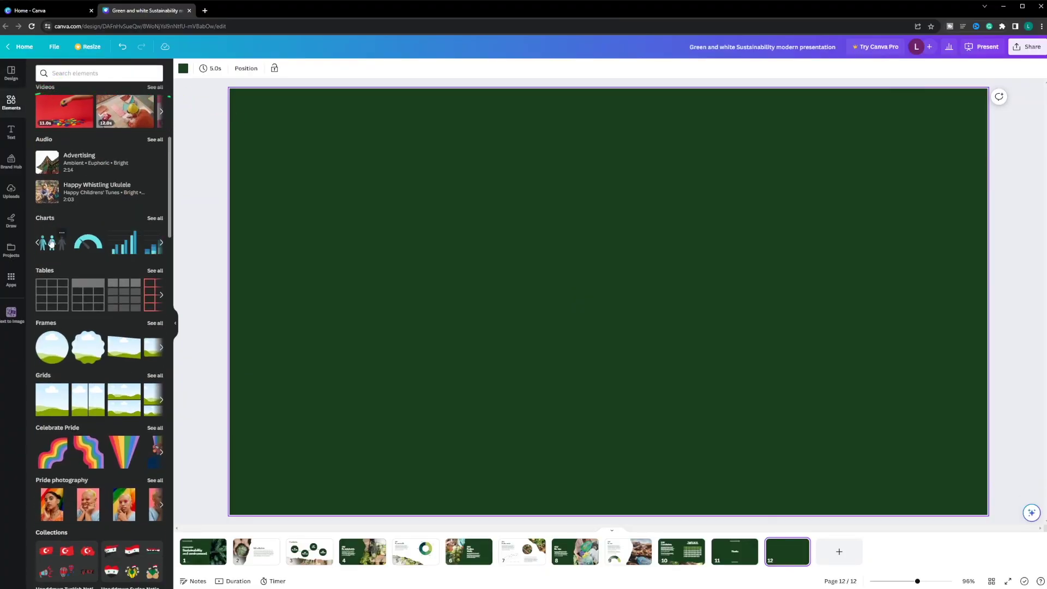
pyautogui.click(52, 244)
pyautogui.click(208, 70)
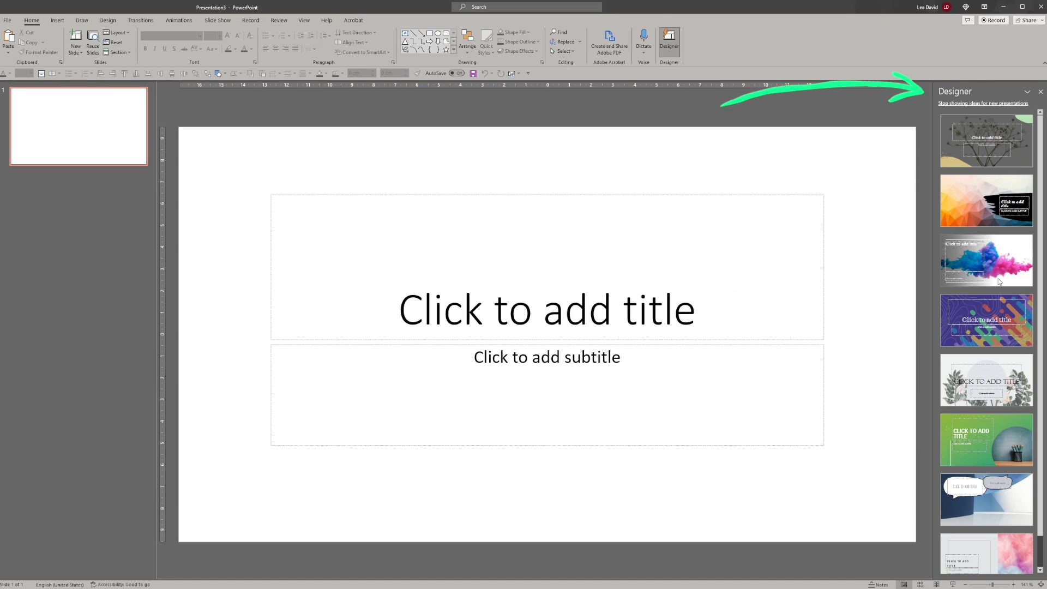
# With Designer ideas showing, type the agenda items, including Yearly Planning and AOB.
pyautogui.click(107, 20)
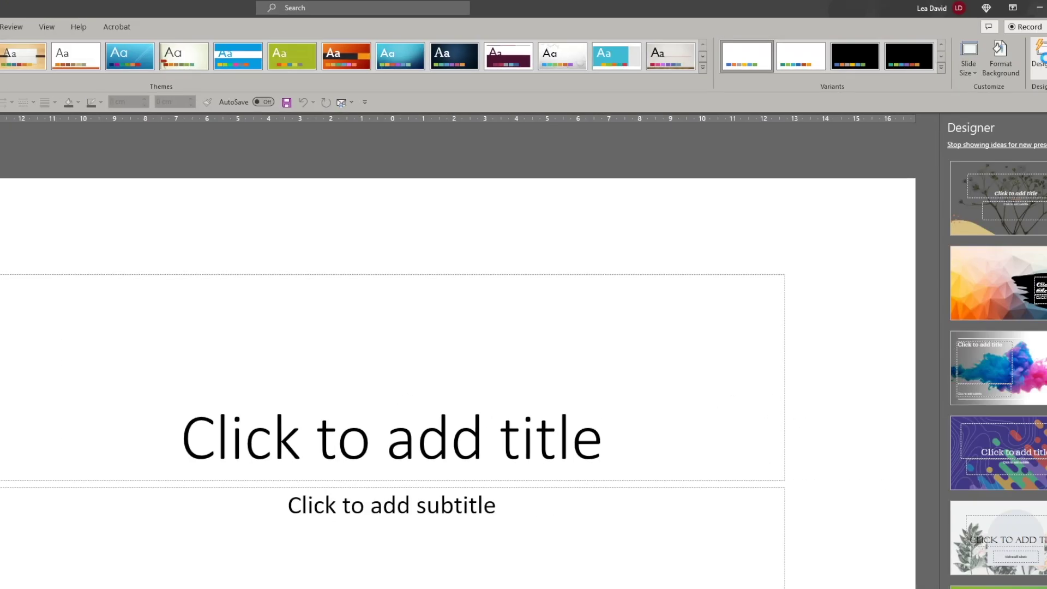
pyautogui.click(988, 54)
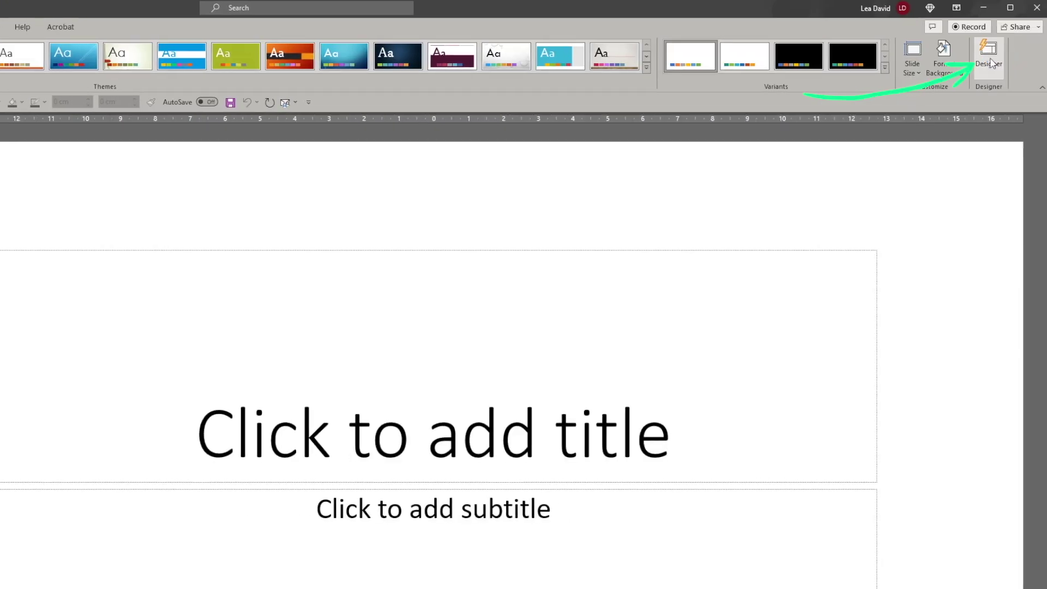
pyautogui.write('troducti')
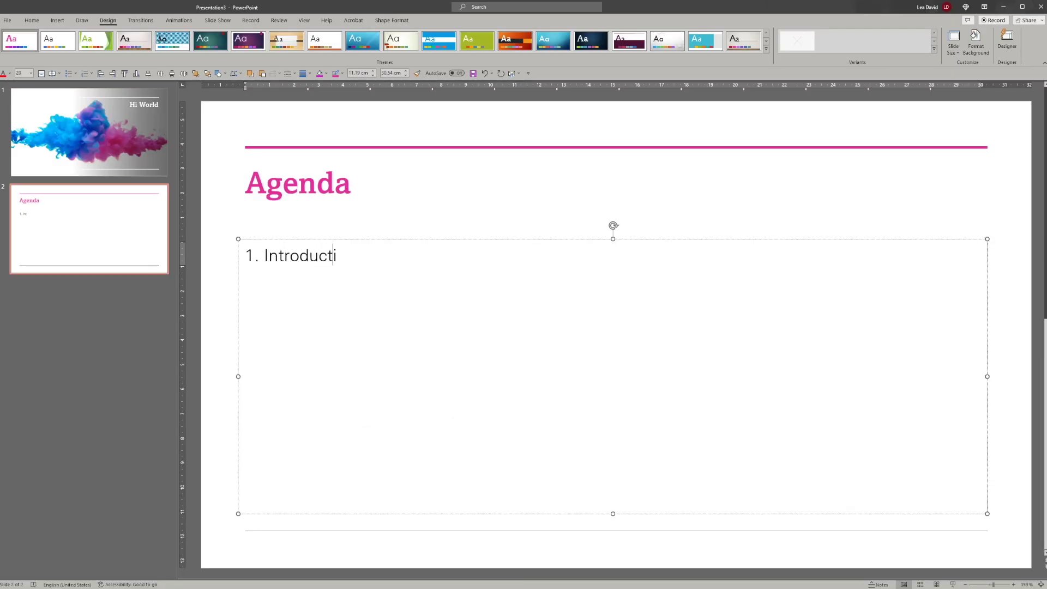
pyautogui.press('Return')
pyautogui.write('Yearly Planning')
pyautogui.press('Return')
pyautogui.write('AOB')
pyautogui.press('Return')
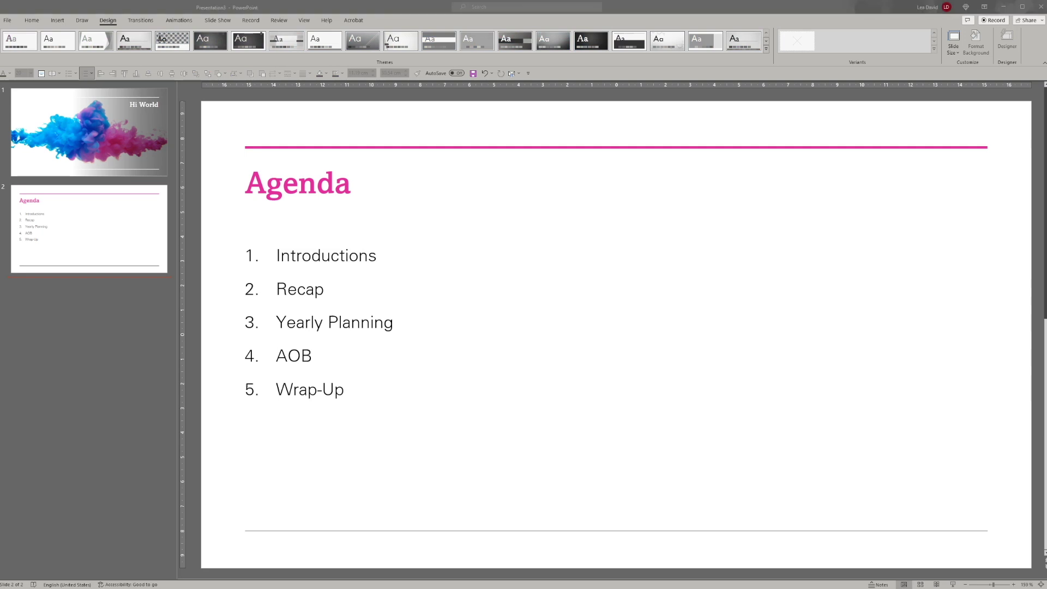
pyautogui.hotkey('ctrl', 'v')
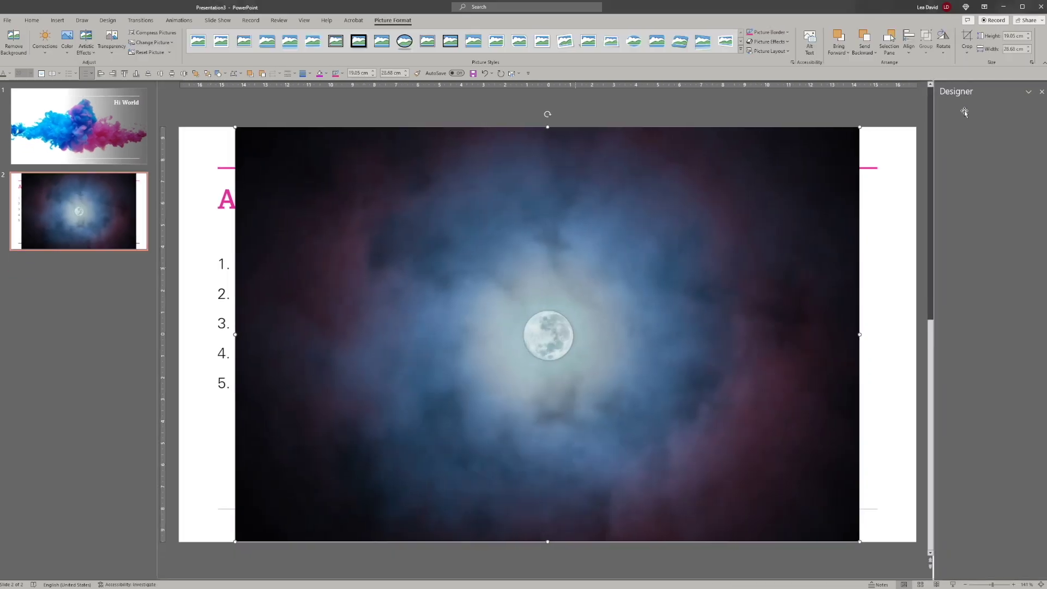
# Try several Designer layouts for the moon picture, settling on list left, picture right.
pyautogui.click(983, 254)
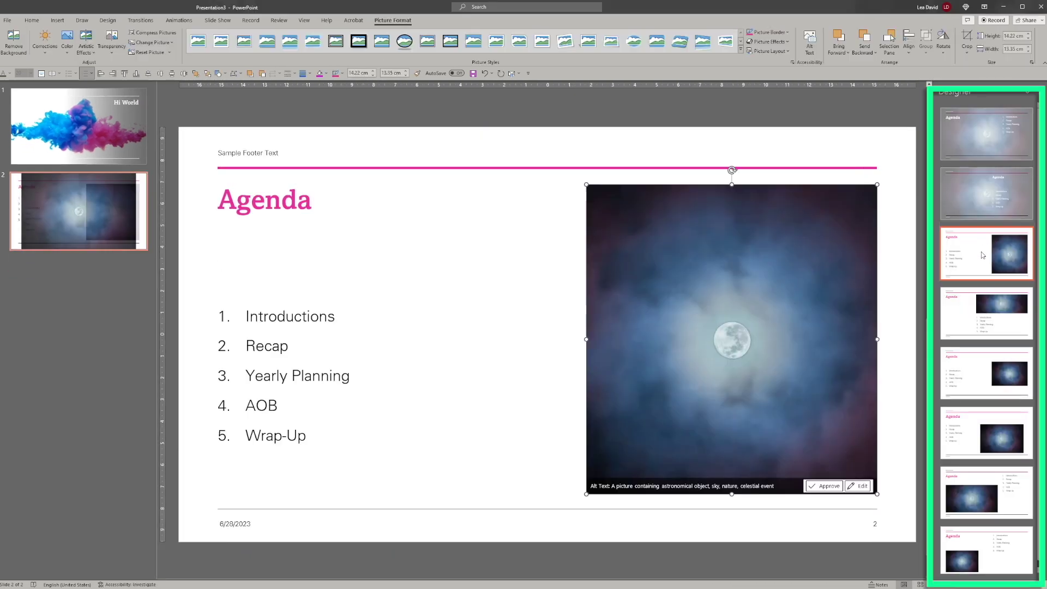
pyautogui.click(982, 314)
pyautogui.click(1009, 420)
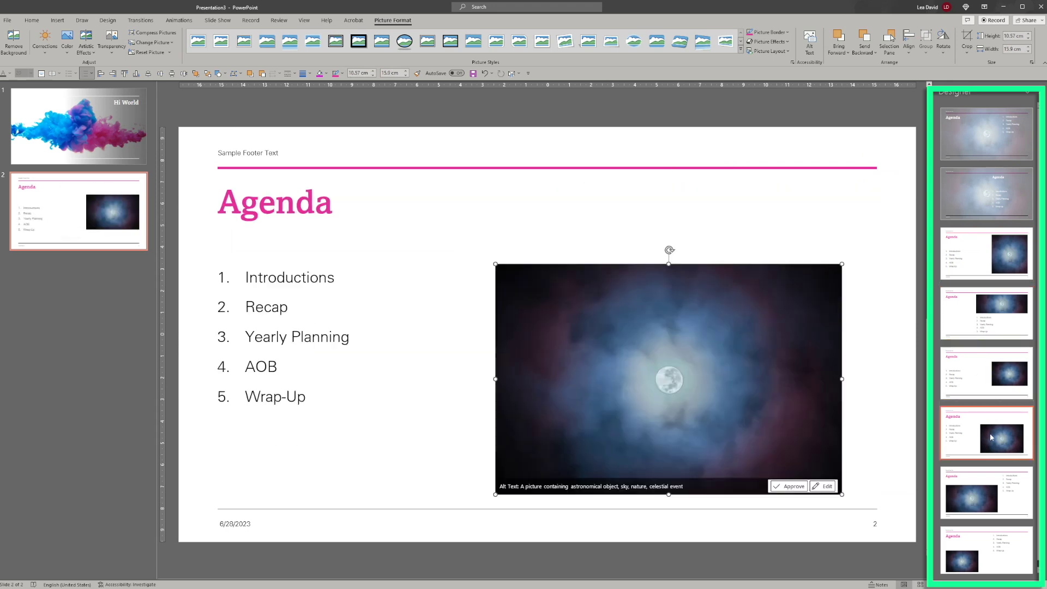
pyautogui.click(989, 133)
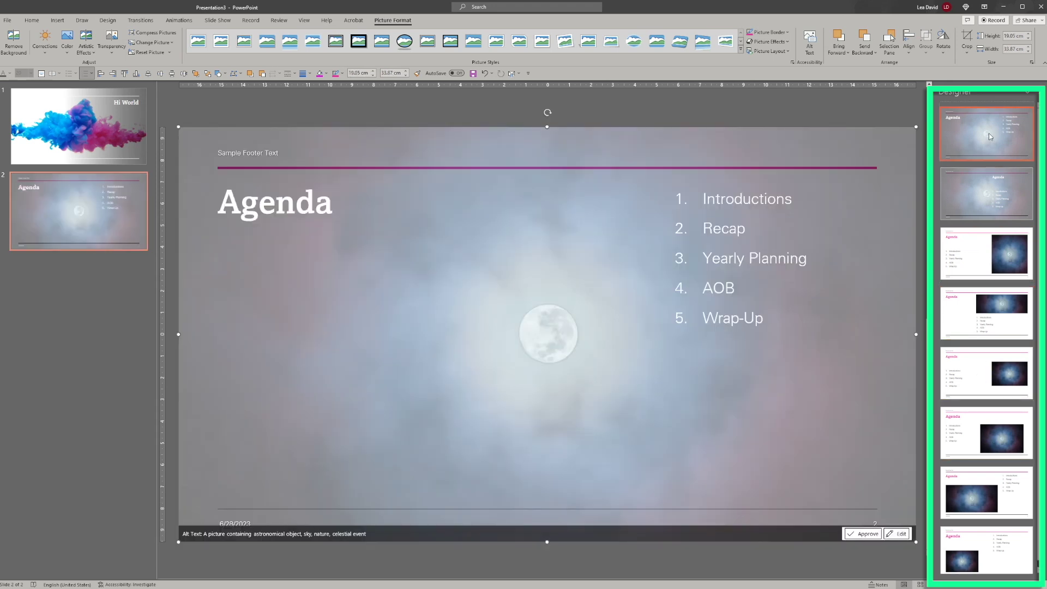
pyautogui.click(993, 205)
pyautogui.click(987, 252)
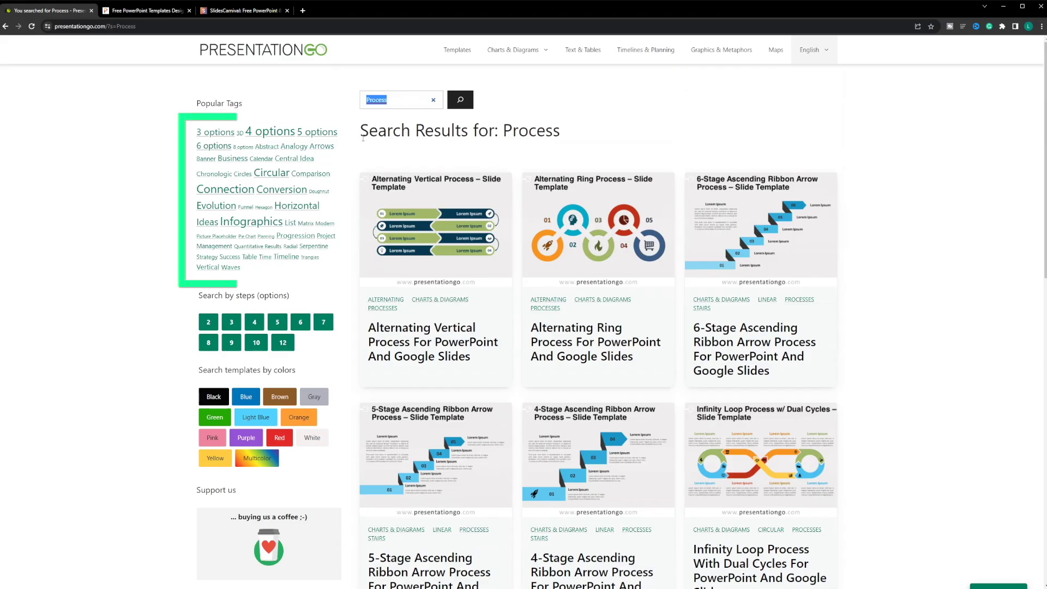
# Browse Arrows templates on PresentationGo, then open SlidesCarnival's 3D Podcast Pitch Deck page.
pyautogui.click(321, 147)
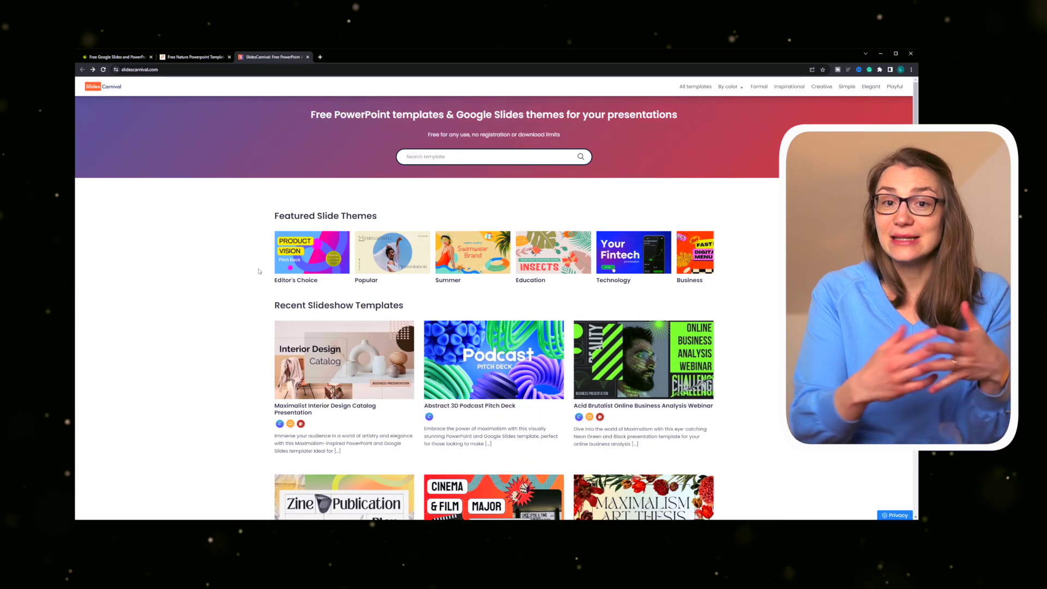
pyautogui.scroll(-2, 360, 299)
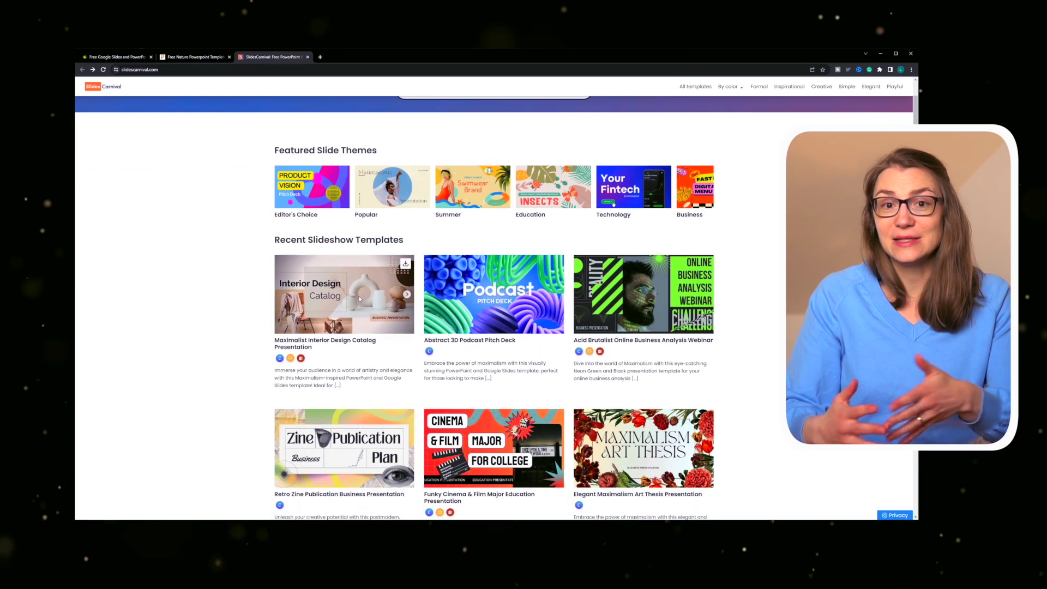
pyautogui.click(360, 299)
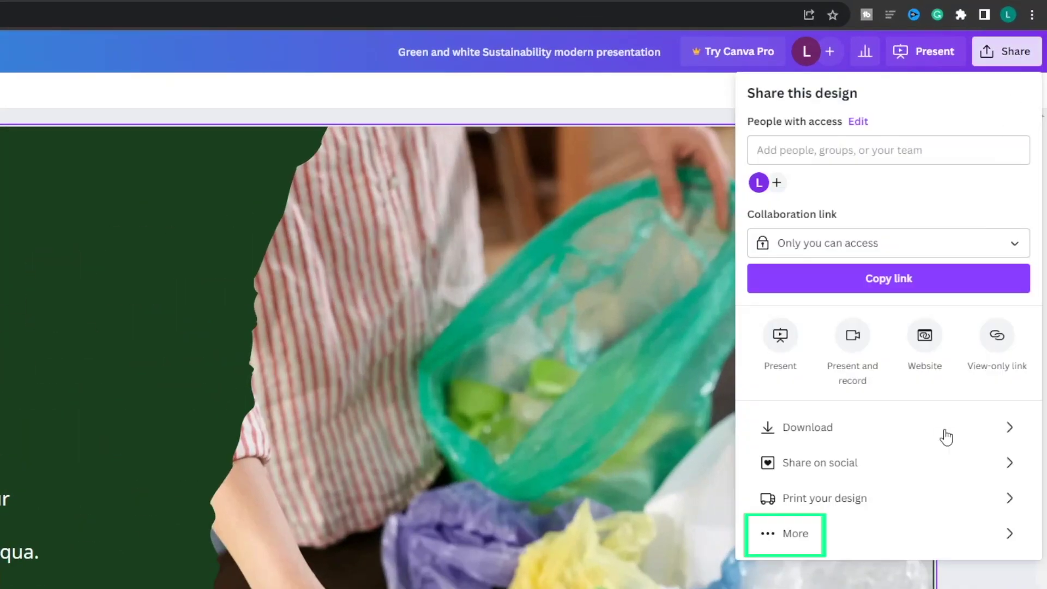
# Choose Microsoft PowerPoint under Save in Canva's full sharing options.
pyautogui.click(938, 533)
pyautogui.scroll(-8, 927, 382)
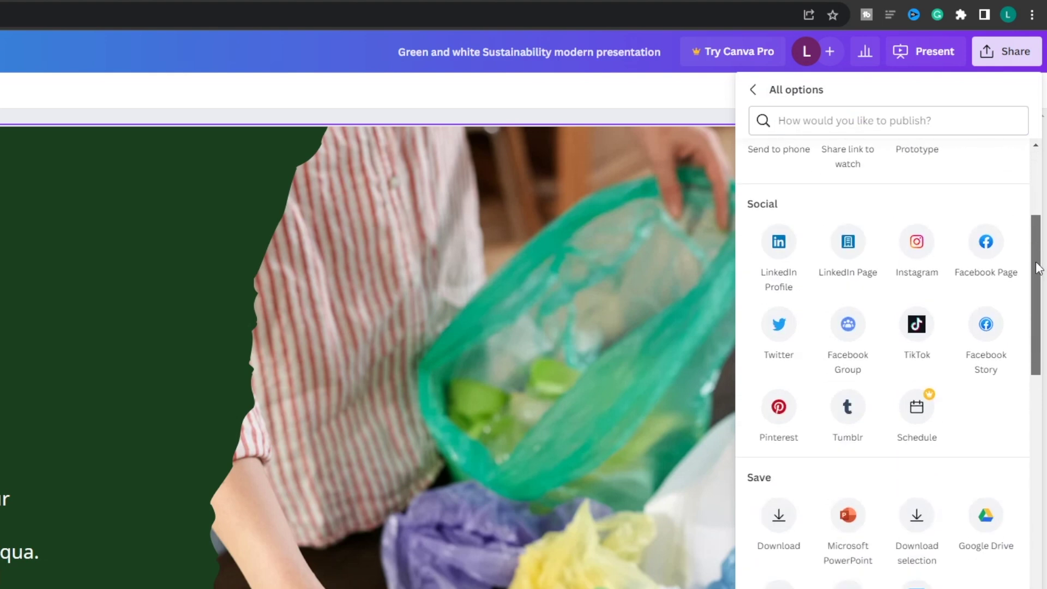
pyautogui.click(851, 319)
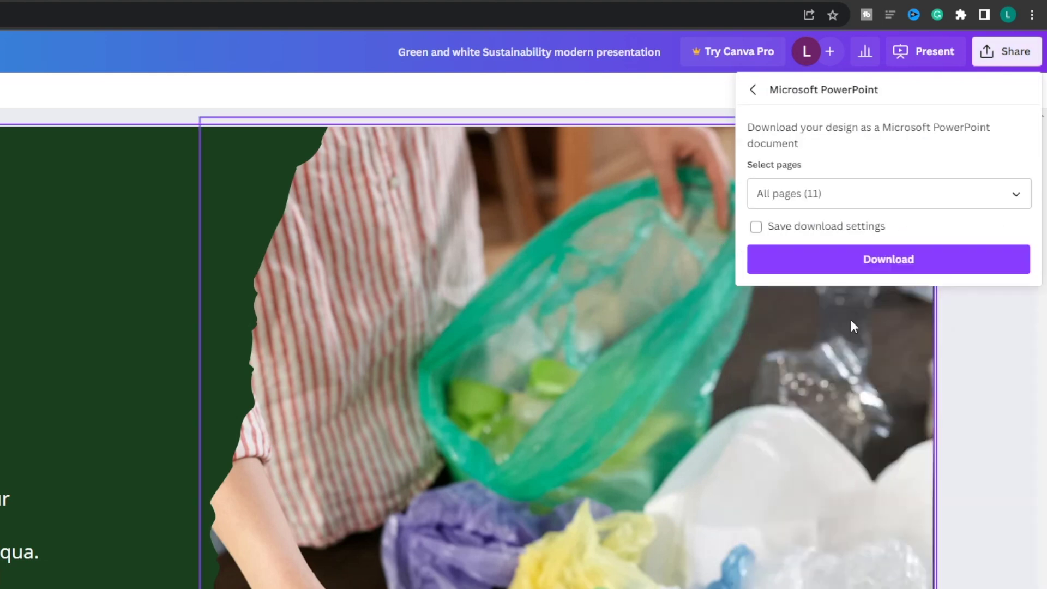